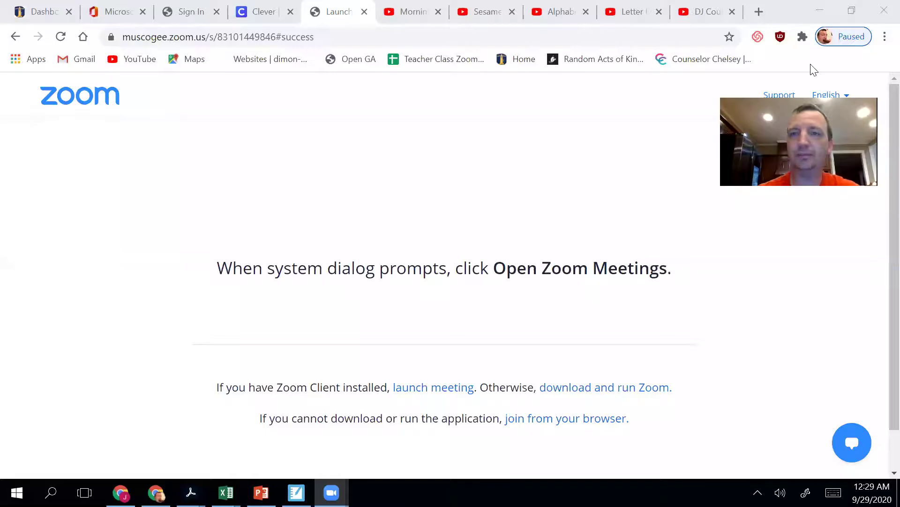
Minimize the Chrome window showing the Zoom launch page to reveal the desktop.
click(818, 8)
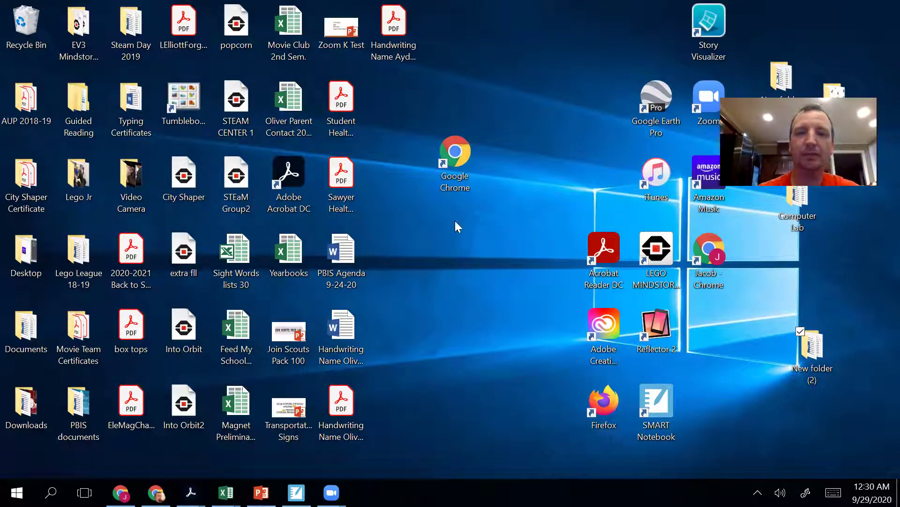
Launch a new Chrome window from the desktop icon, then switch back to the 'Launch Meeting - Zoom' window.
double_click(453, 159)
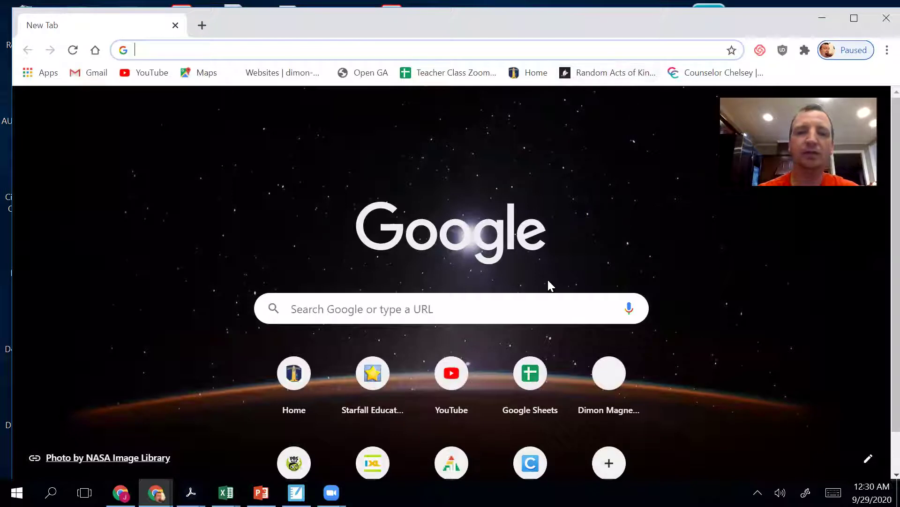
mouse_move(155, 492)
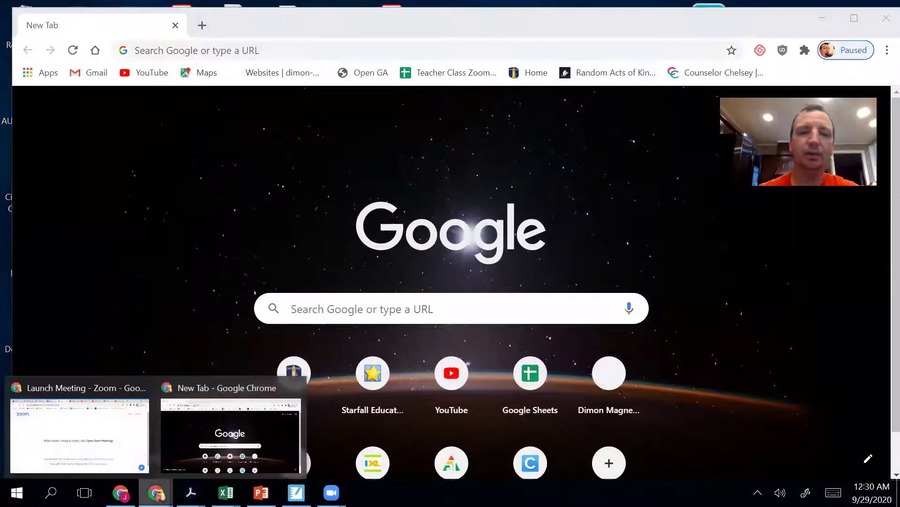
click(121, 438)
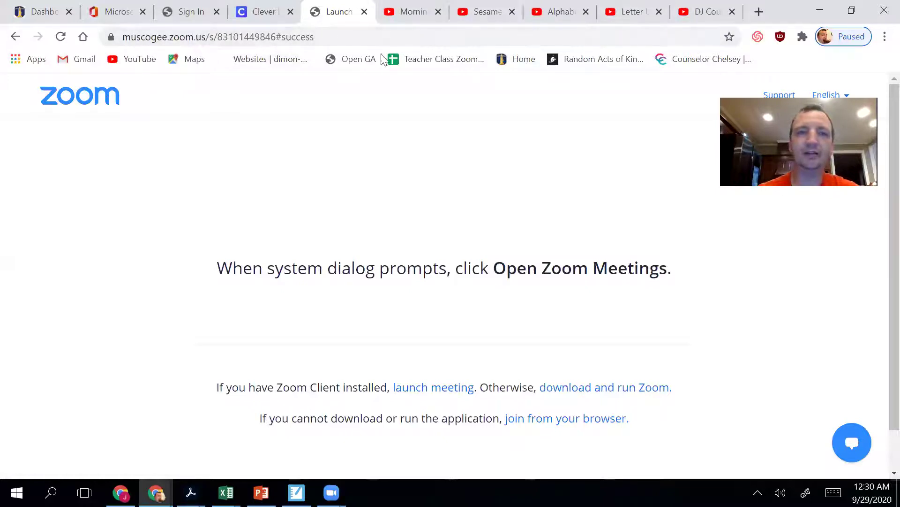
click(758, 15)
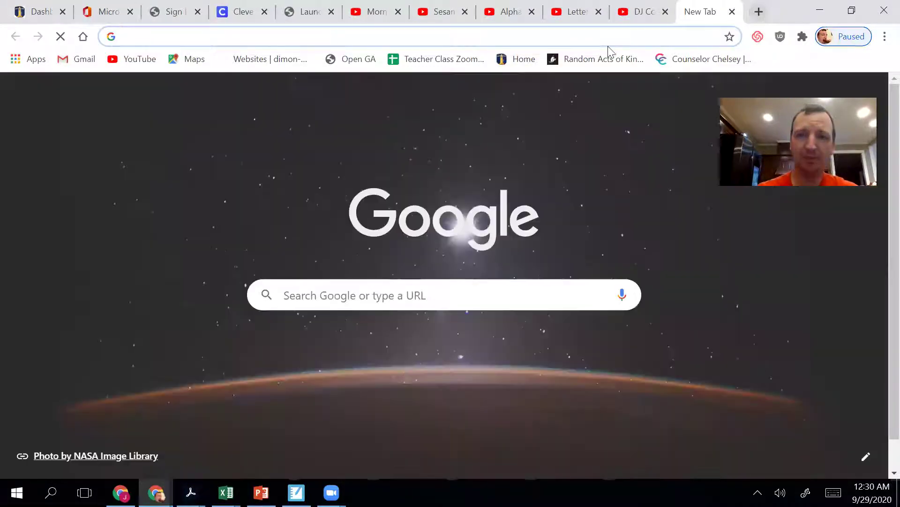
click(580, 41)
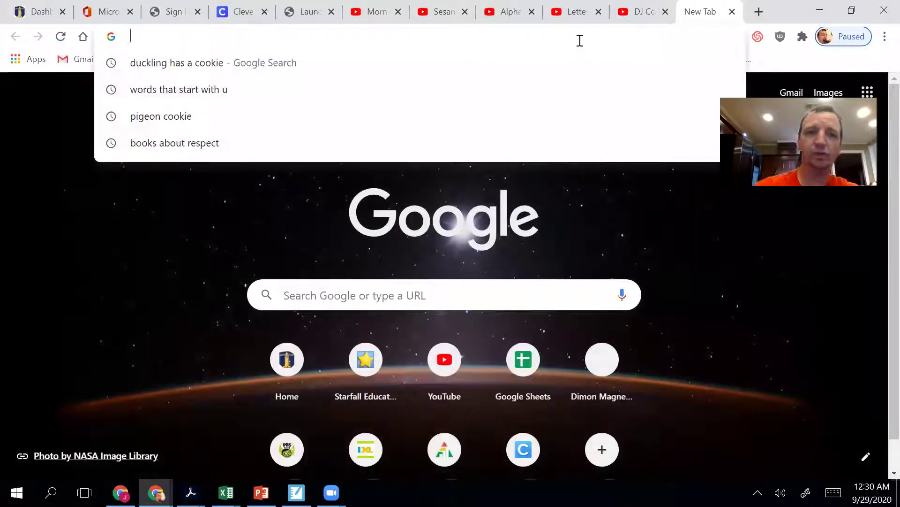
text(www.)
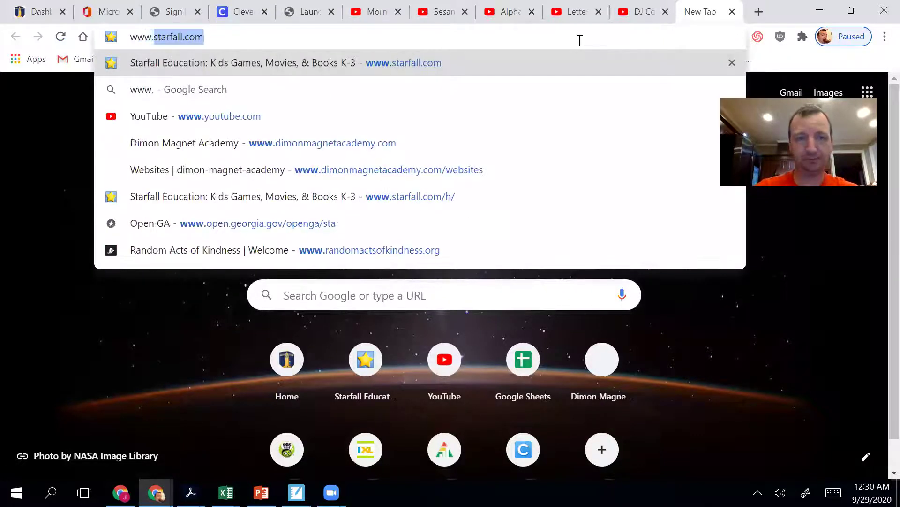
text(dimon)
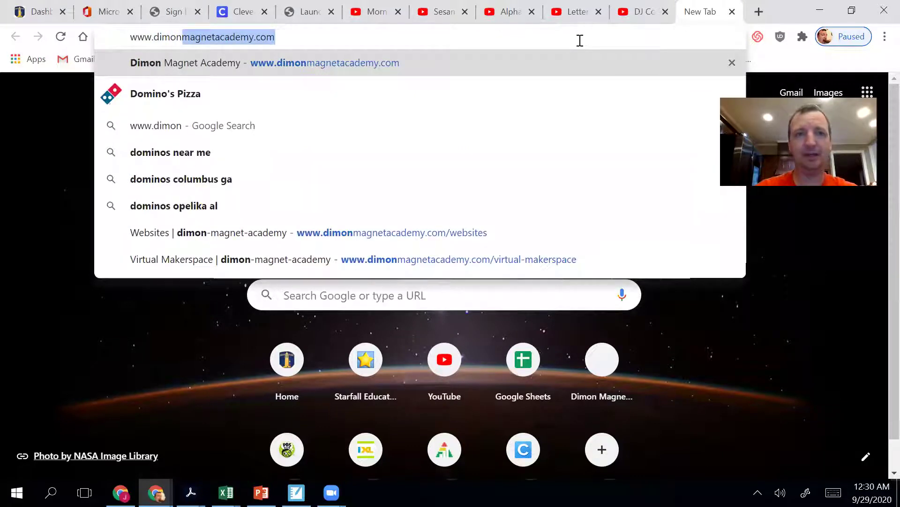
text(magnet)
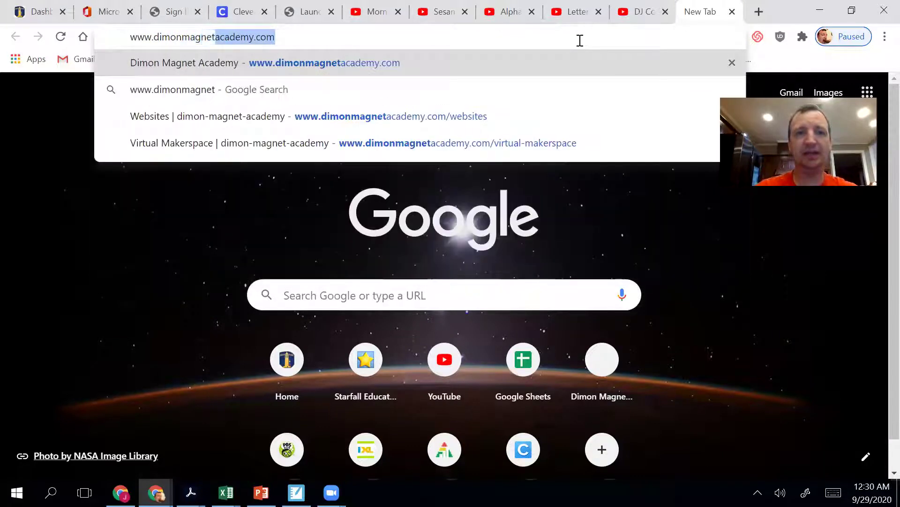
text(acad)
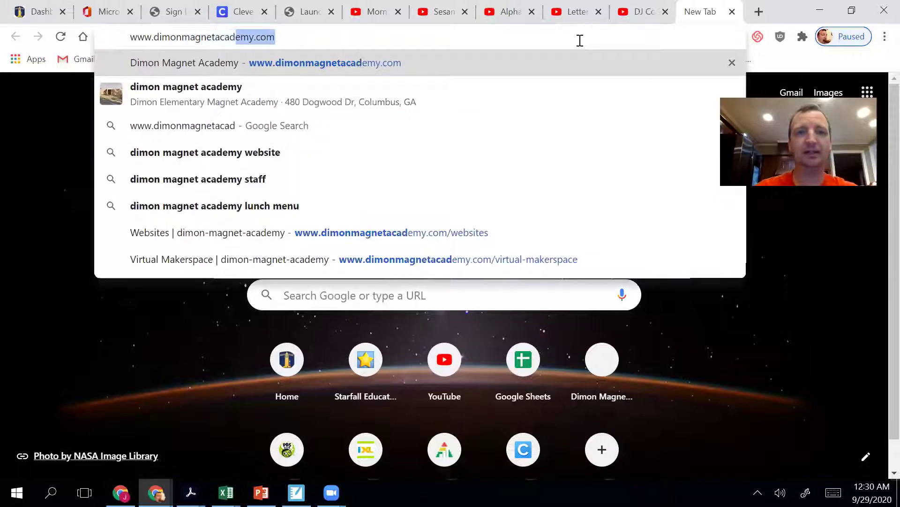
text(emy.)
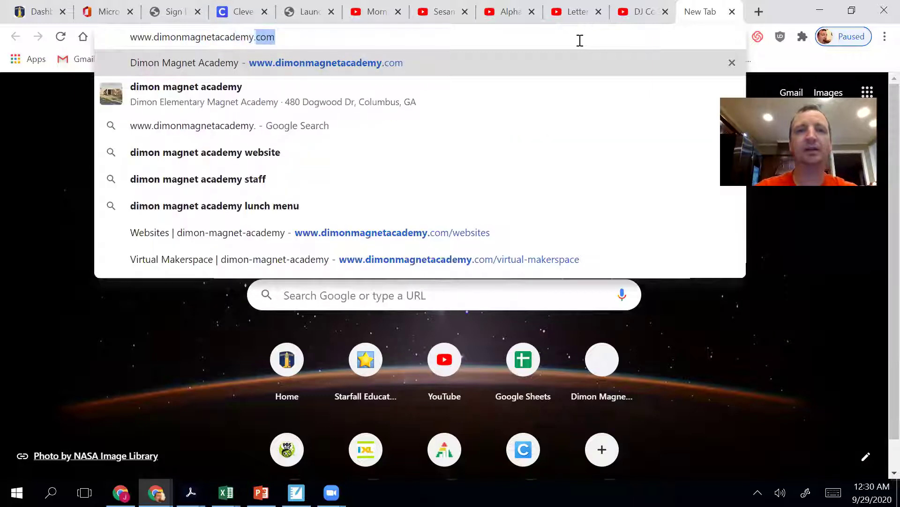
text(com)
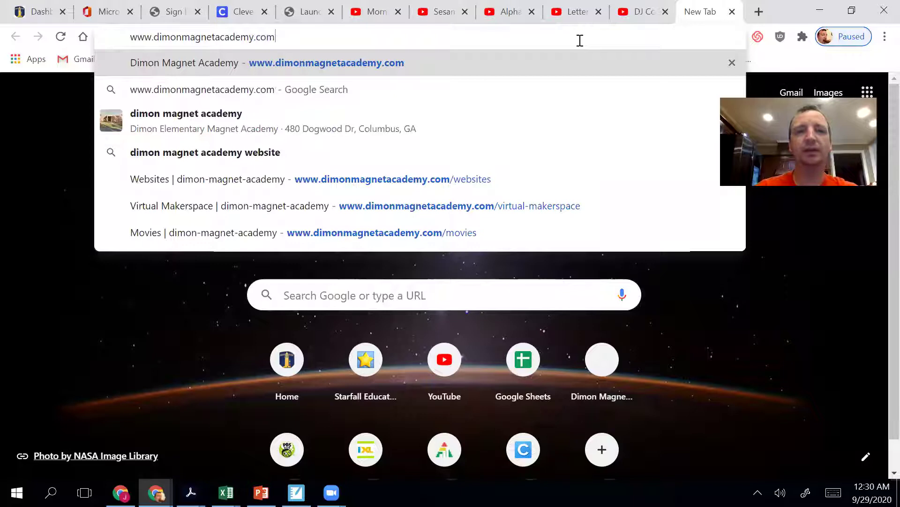
key(Return)
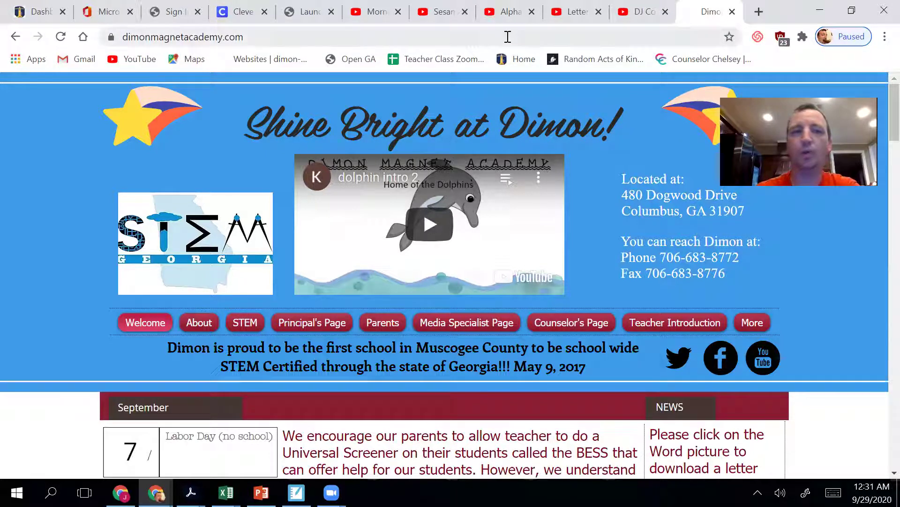
Drag the school site's URL onto the bookmarks bar and open the new Dimon Magnet Academy bookmark.
click(200, 37)
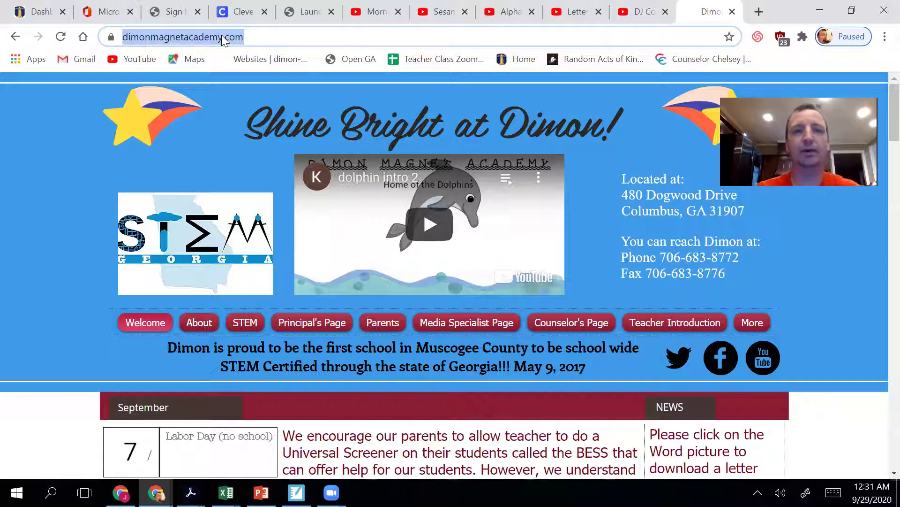
drag(222, 35, 228, 56)
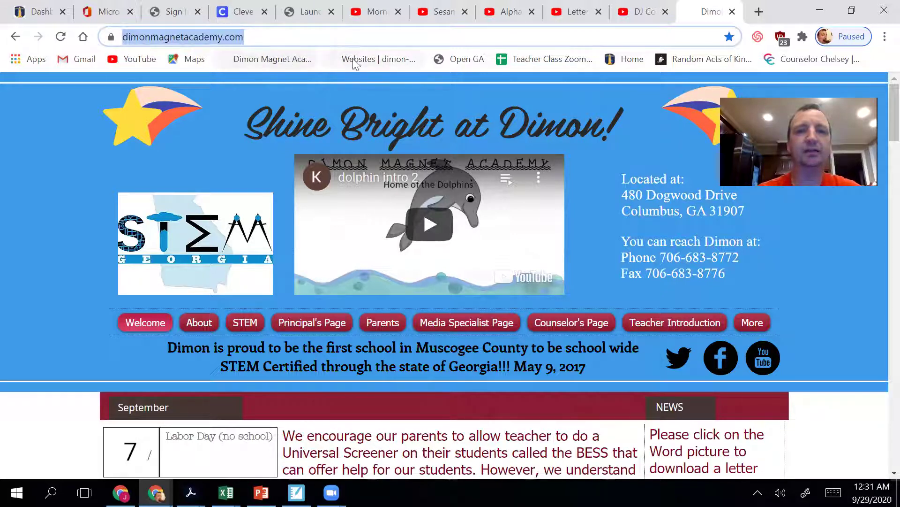
click(275, 59)
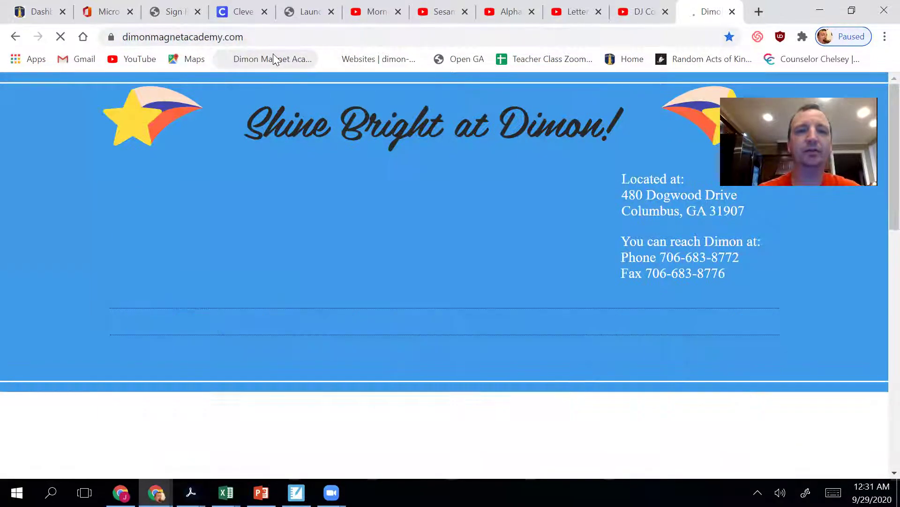
Visit google.com, then return to the school site using the Dimon bookmark.
click(261, 37)
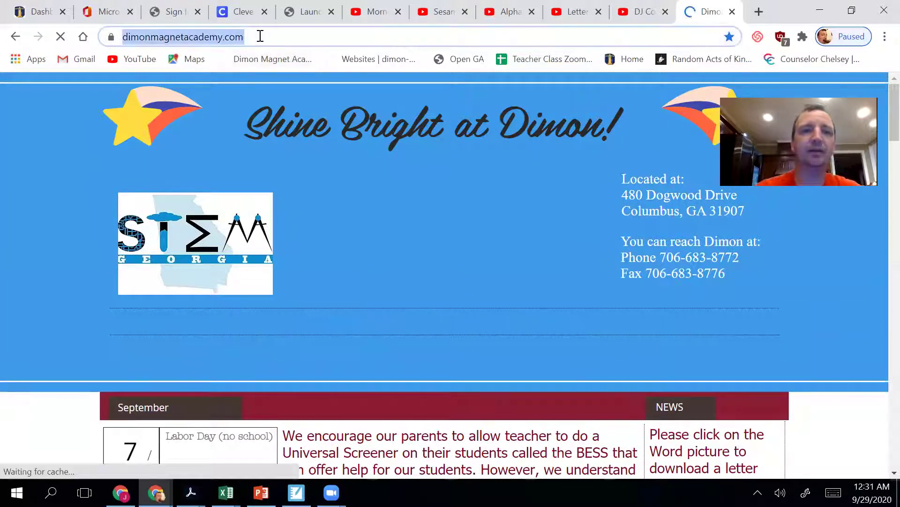
text(goo)
key(Return)
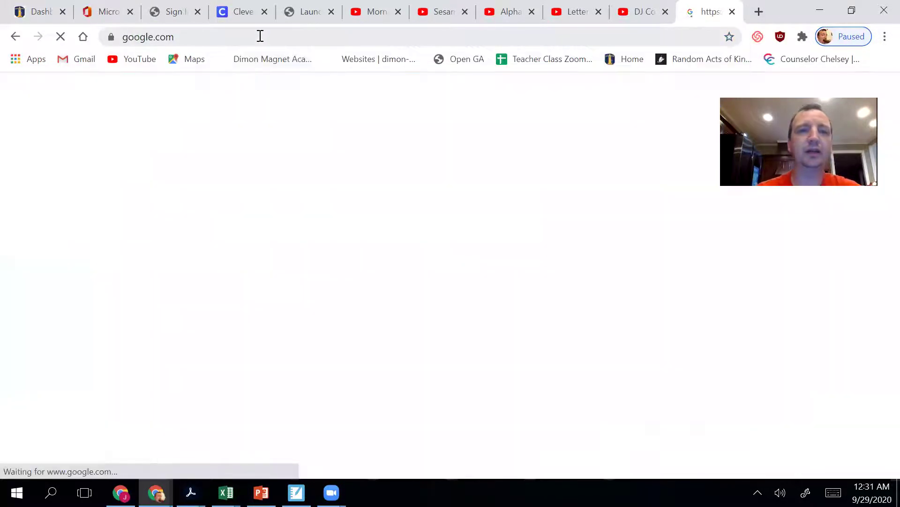
click(261, 59)
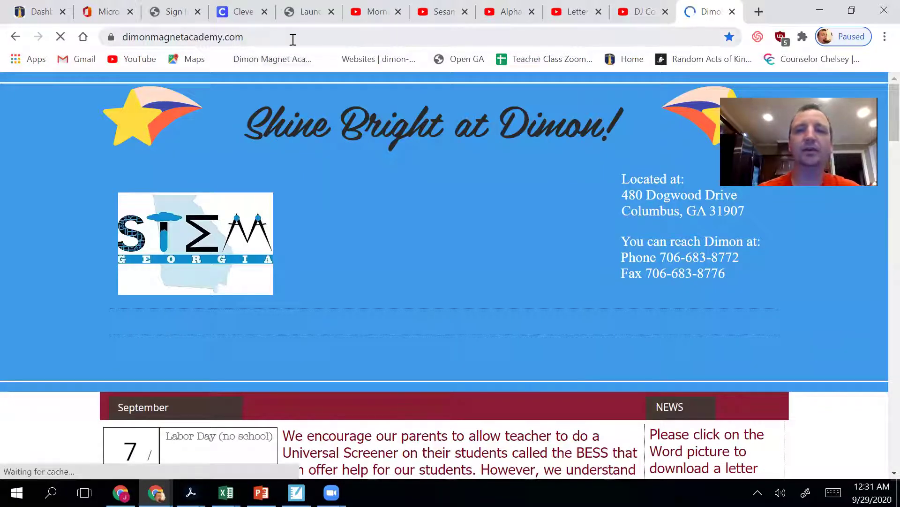
Remove and re-add the school site bookmark with the star icon, then review the Bookmarks menu.
click(730, 37)
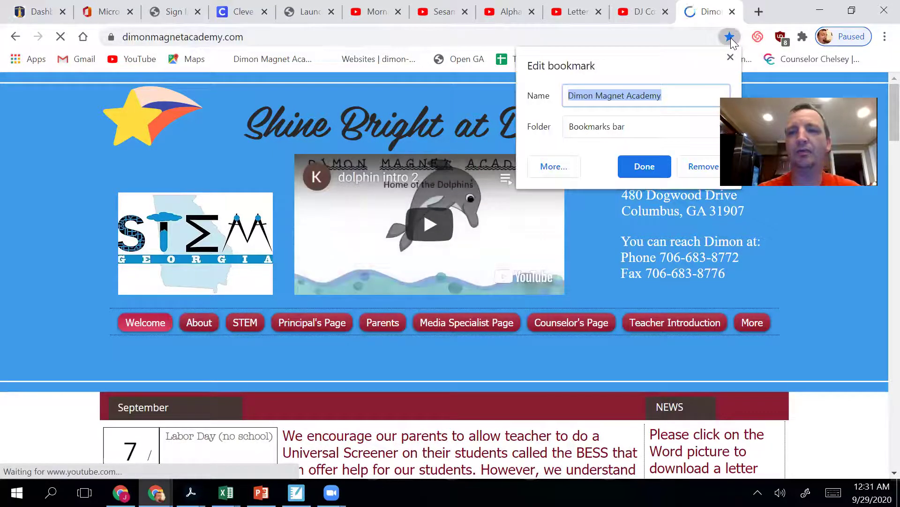
click(698, 168)
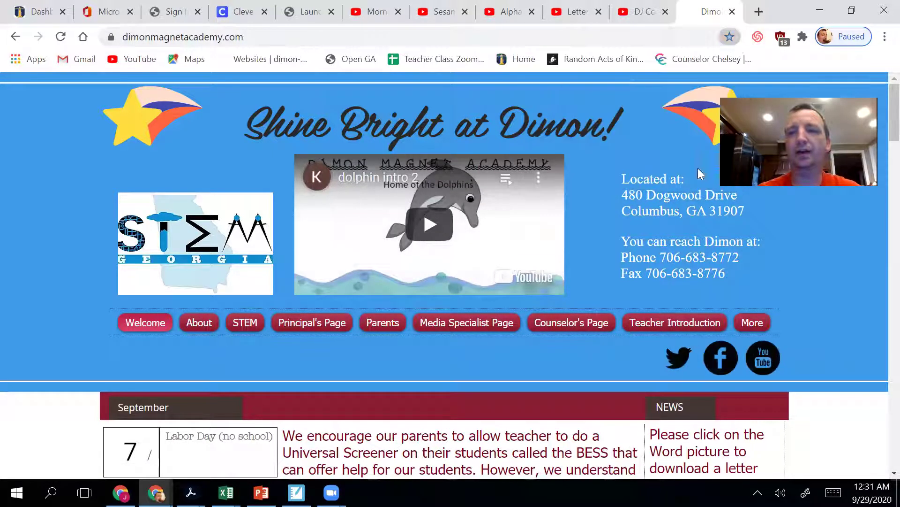
click(730, 37)
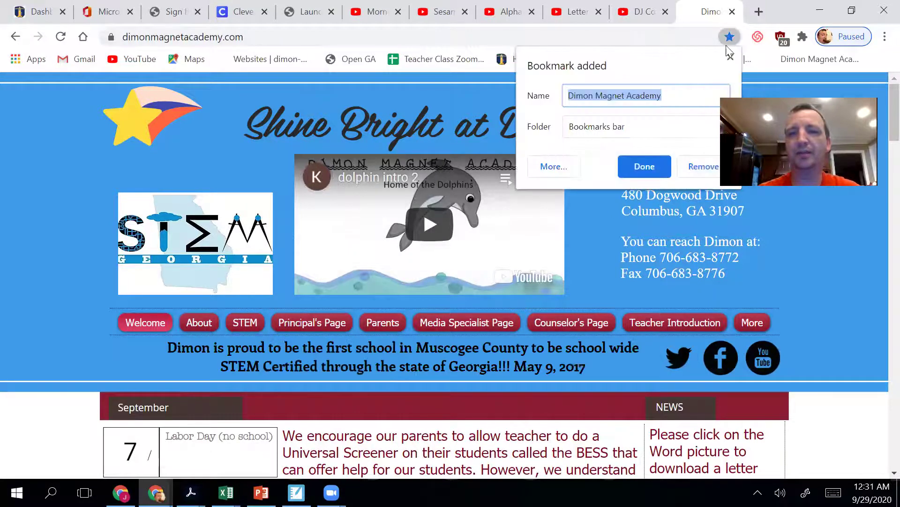
click(641, 164)
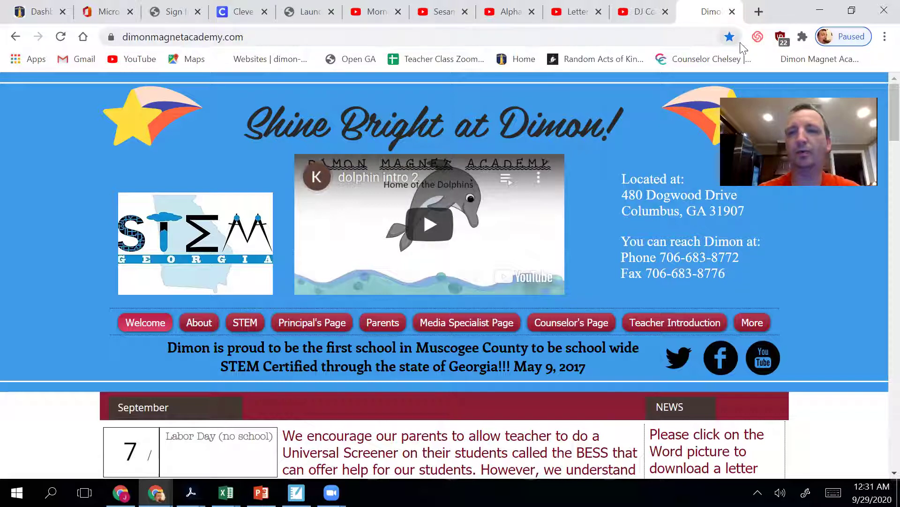
click(885, 37)
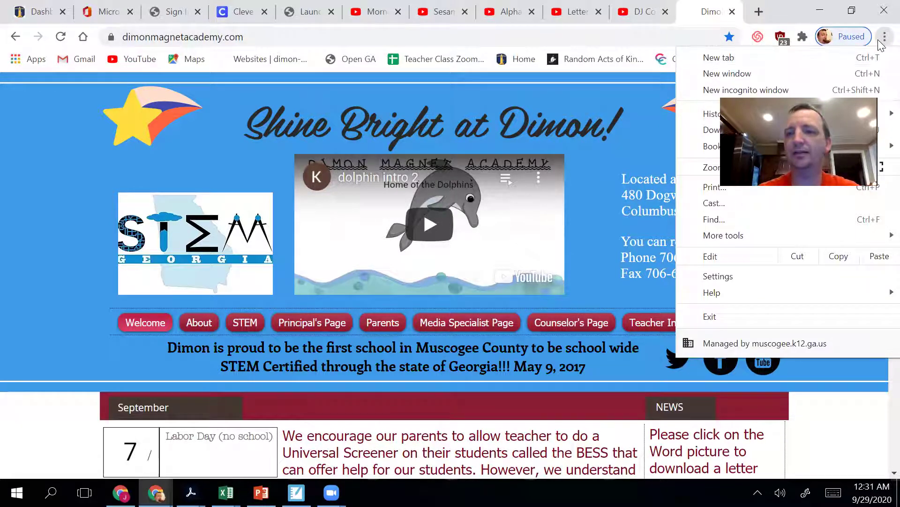
mouse_move(773, 146)
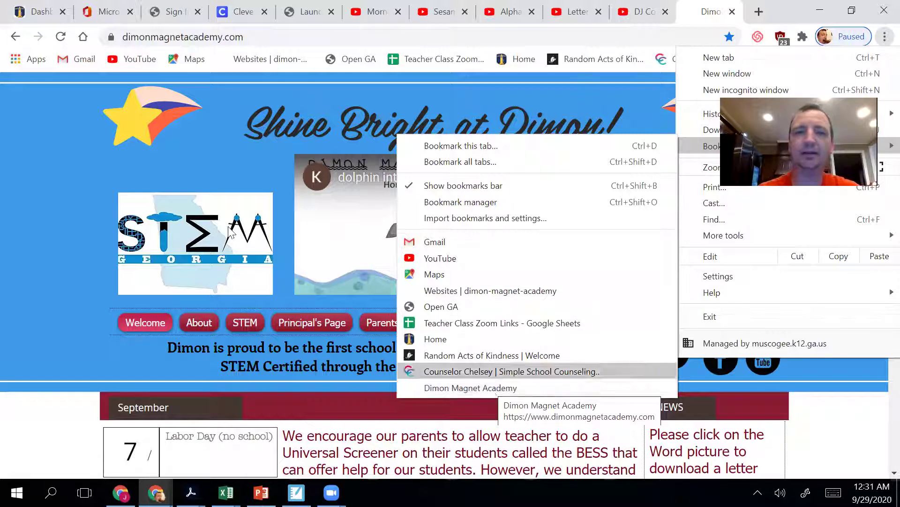
click(222, 160)
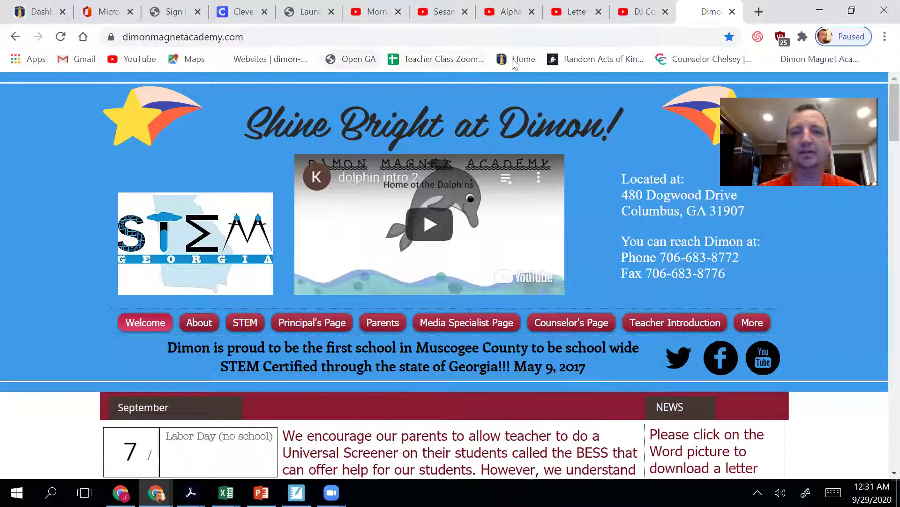
Drag the school URL onto the bookmarks bar right after Maps and verify it in the bookmarks list.
click(191, 37)
drag(197, 37, 224, 59)
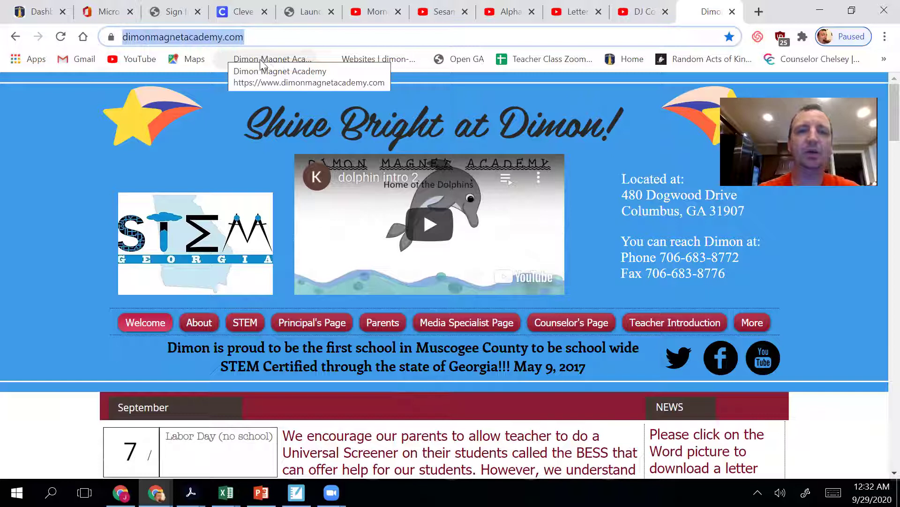
click(884, 37)
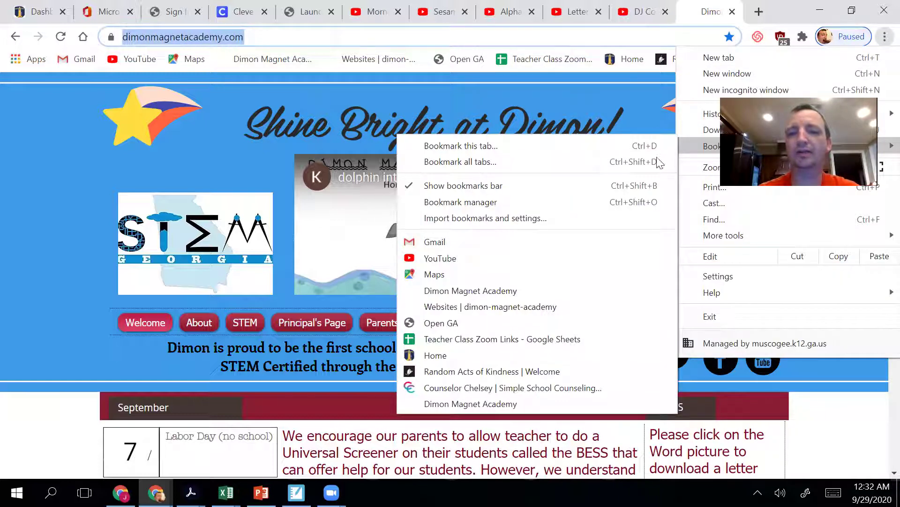
click(214, 111)
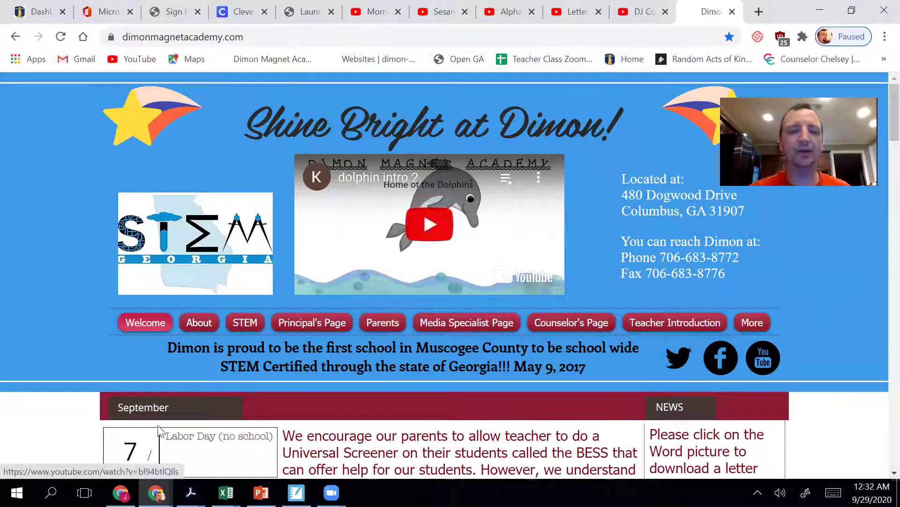
mouse_move(244, 322)
key(alt+Tab)
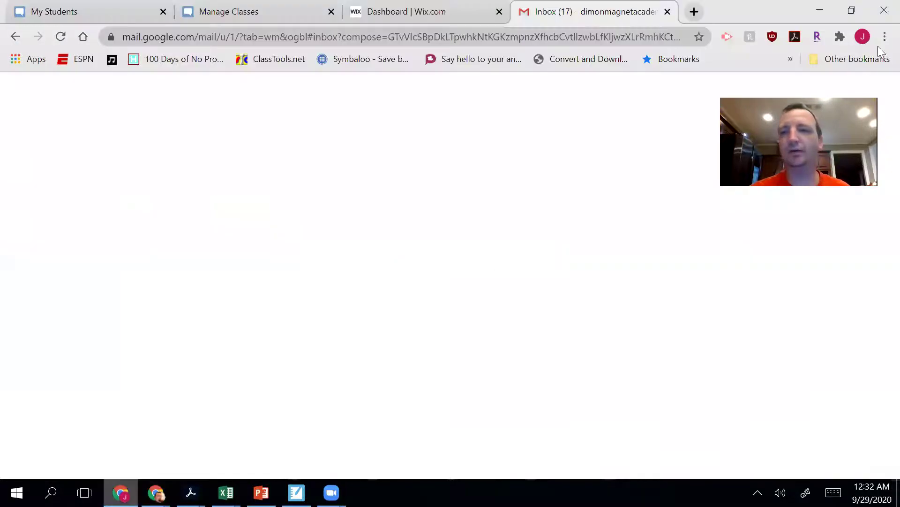
click(852, 64)
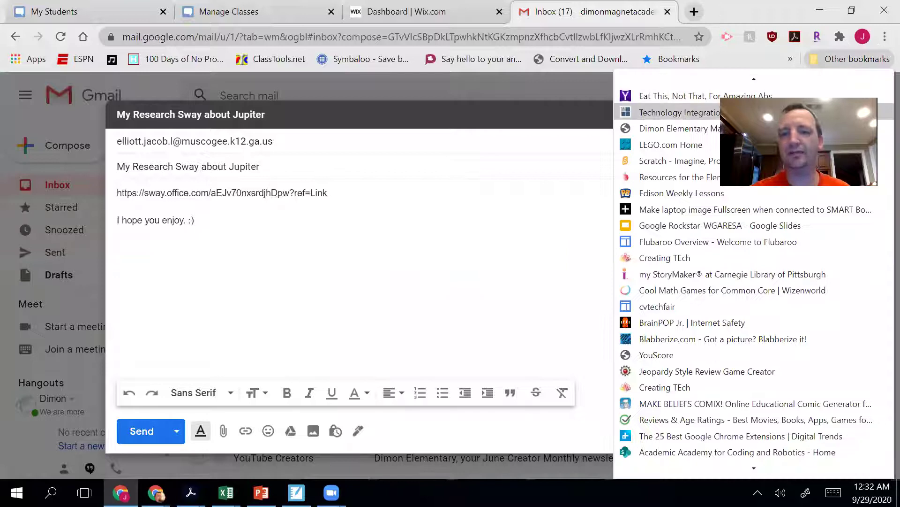
scroll(736, 464, down, 10)
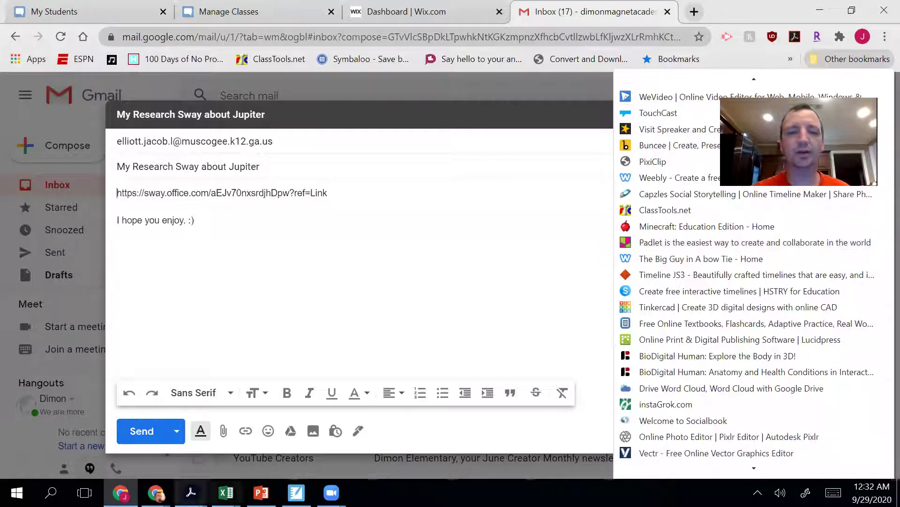
click(155, 492)
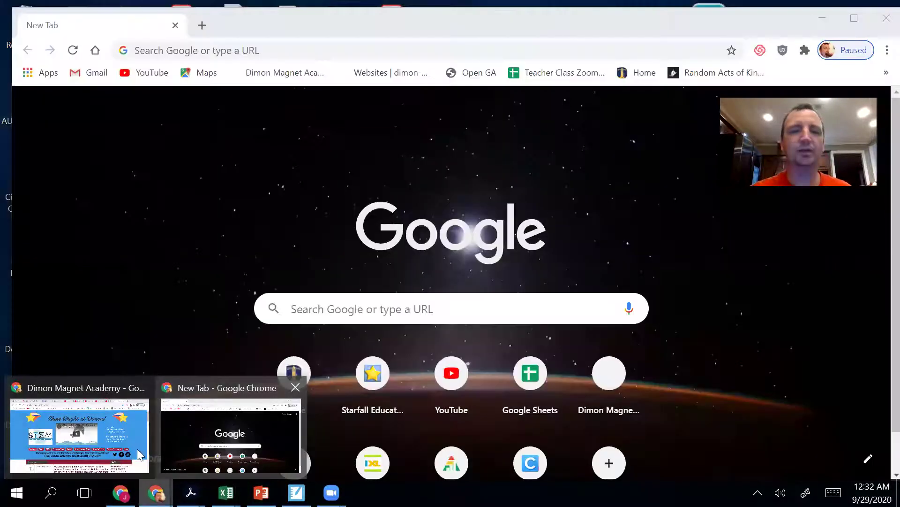
click(80, 436)
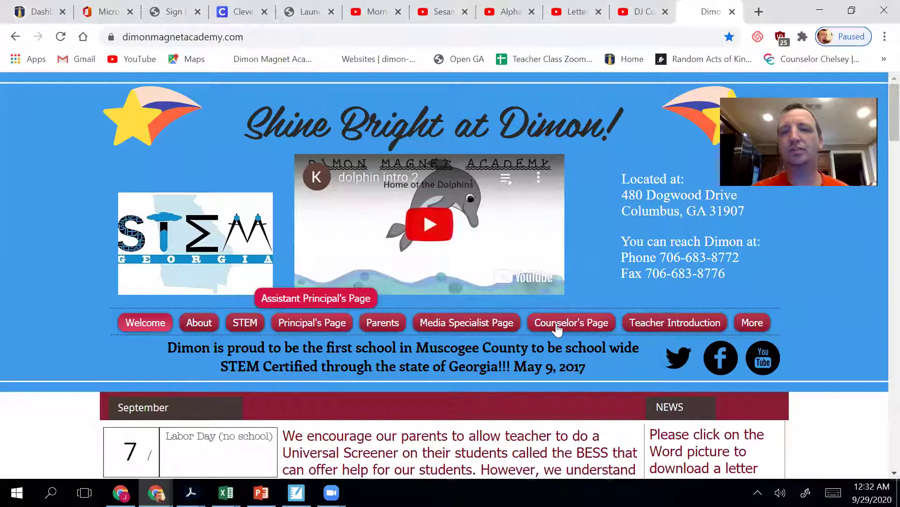
Open the Websites page from the Media Specialist Page menu on the school site.
scroll(879, 135, down, 5)
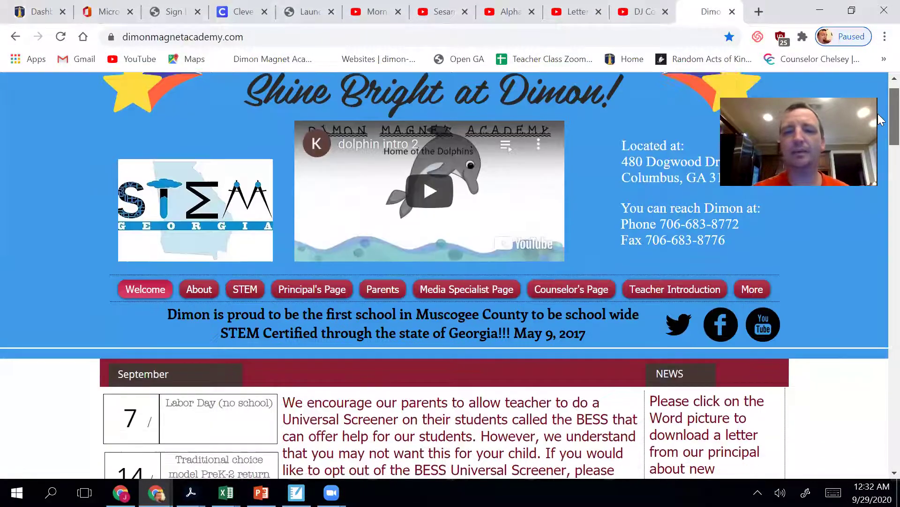
scroll(879, 131, up, 2)
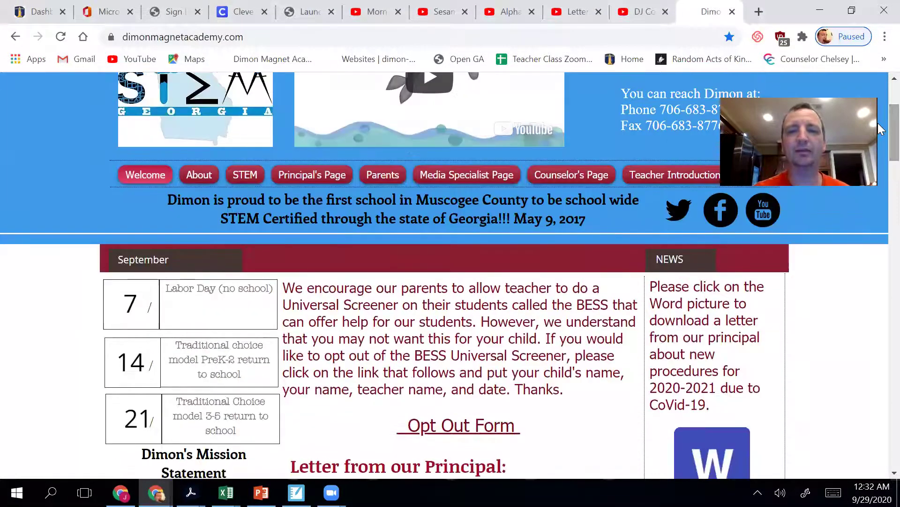
scroll(879, 138, down, 3)
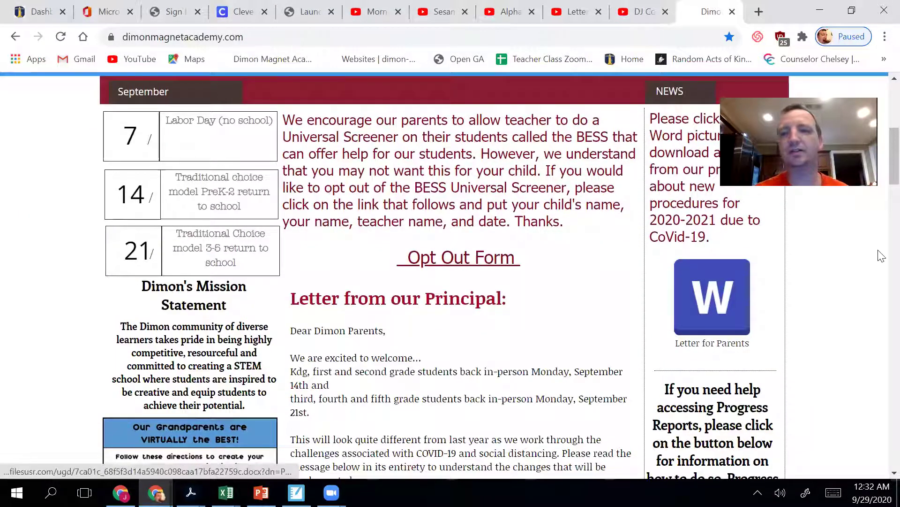
scroll(879, 173, up, 4)
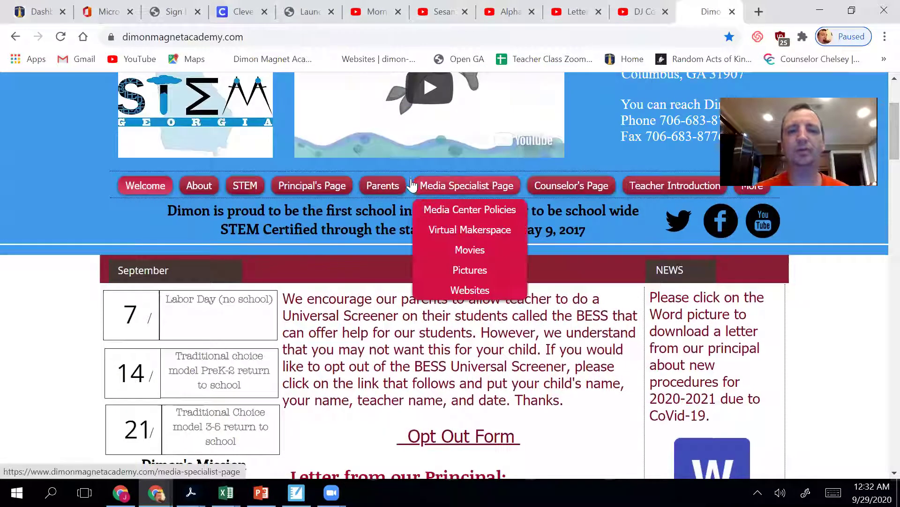
mouse_move(467, 189)
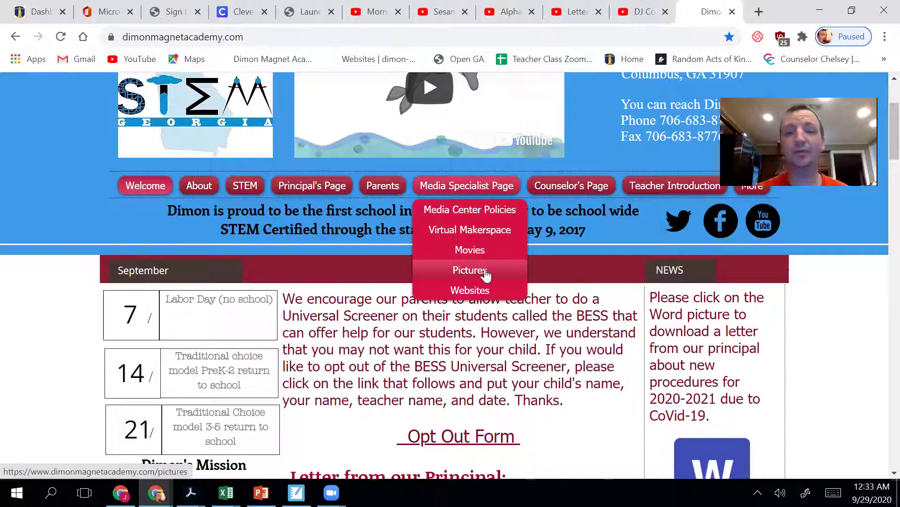
click(468, 291)
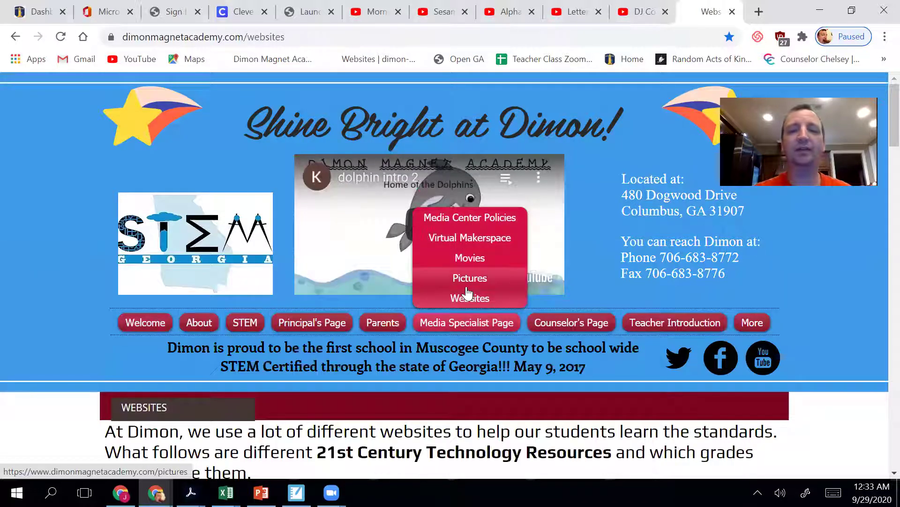
Scroll through the listed learning resource websites and back to the top.
drag(880, 133, 882, 260)
scroll(881, 260, down, 5)
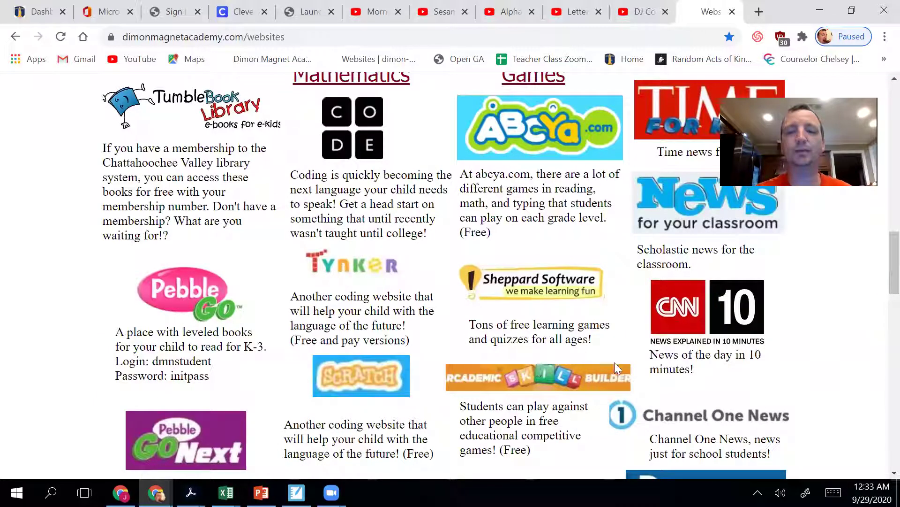
scroll(880, 298, down, 5)
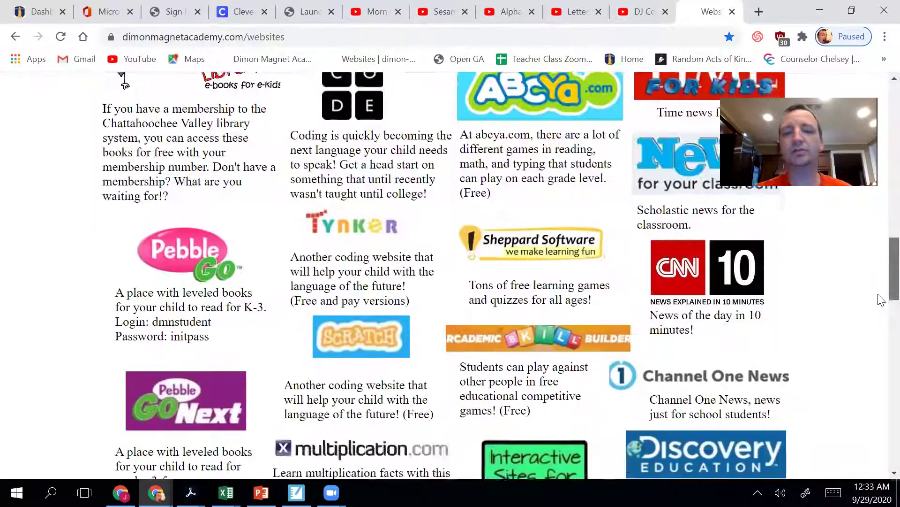
scroll(881, 327, down, 8)
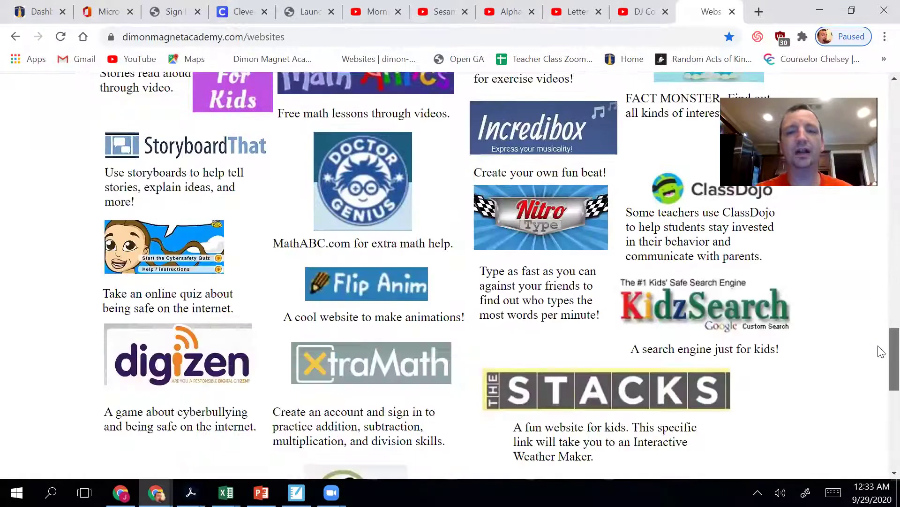
scroll(881, 323, up, 4)
scroll(881, 304, up, 15)
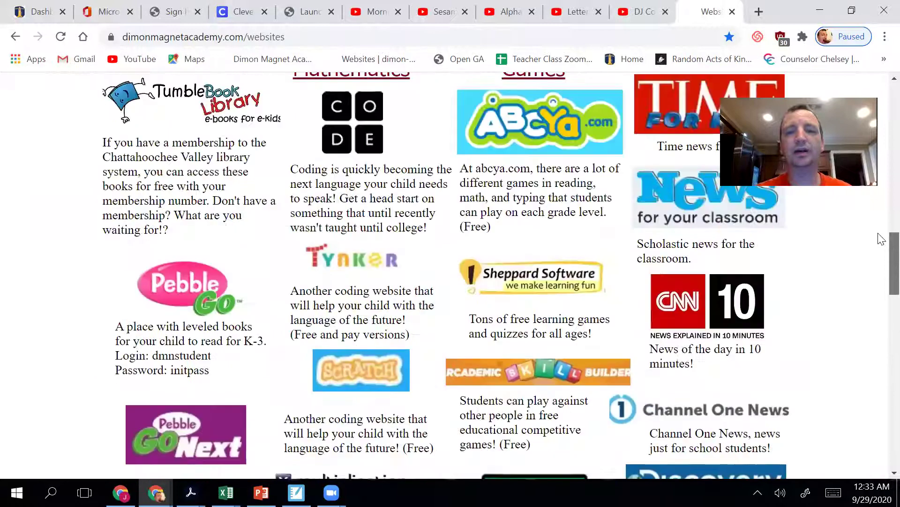
scroll(881, 150, up, 11)
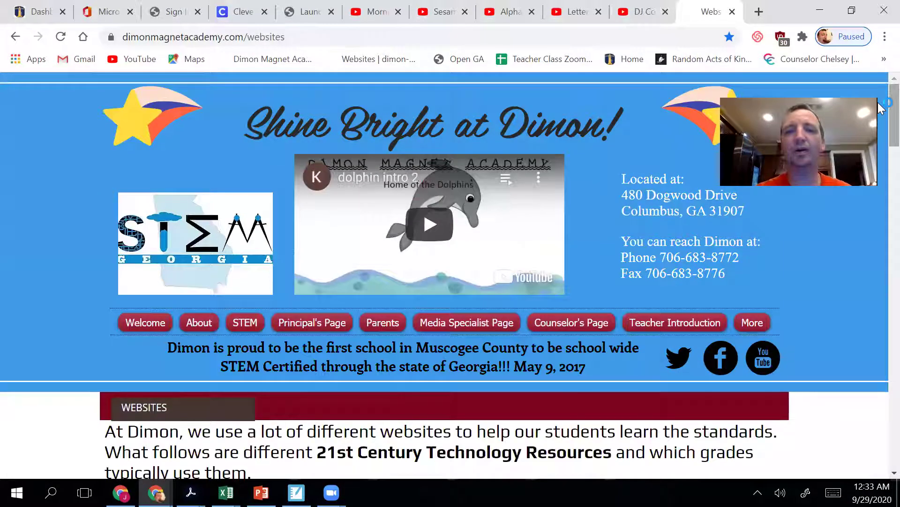